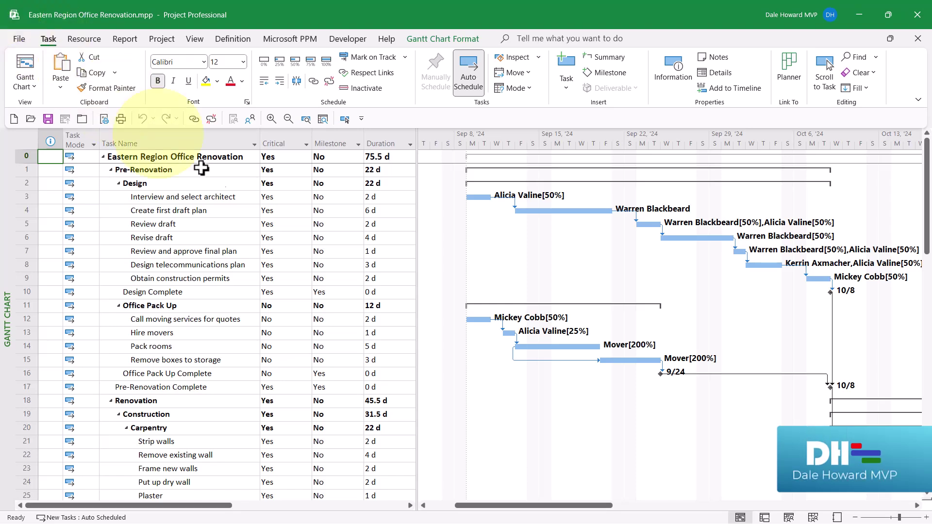
# - Uncheck No in the Milestone AutoFilter so only milestone tasks are shown
pyautogui.click(360, 145)
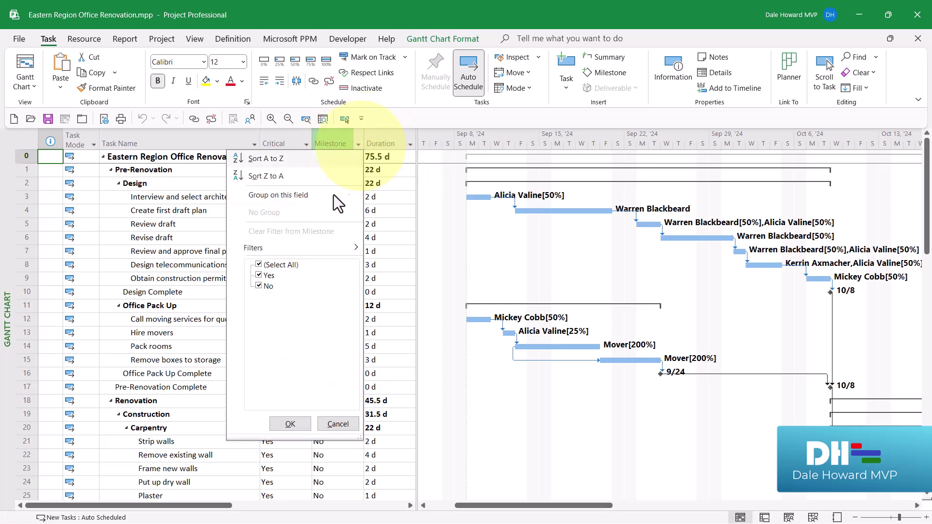
pyautogui.click(259, 287)
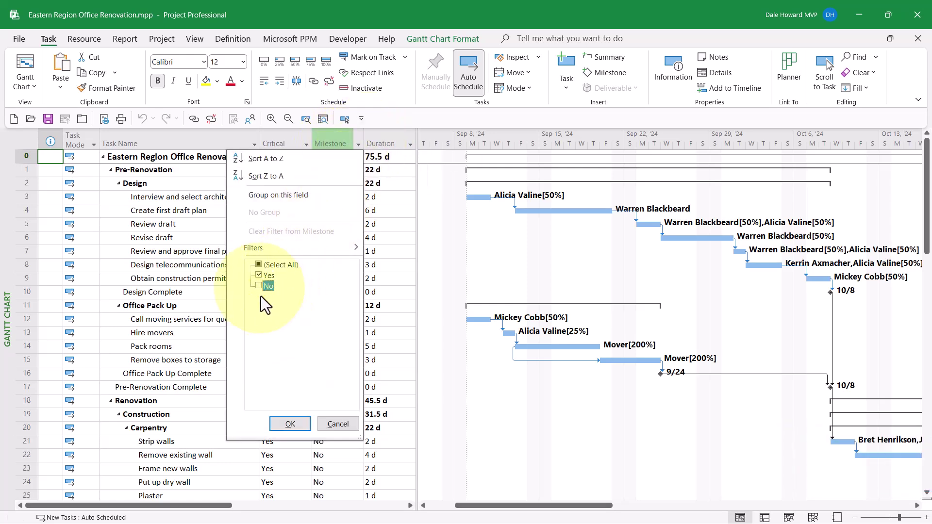
pyautogui.click(290, 424)
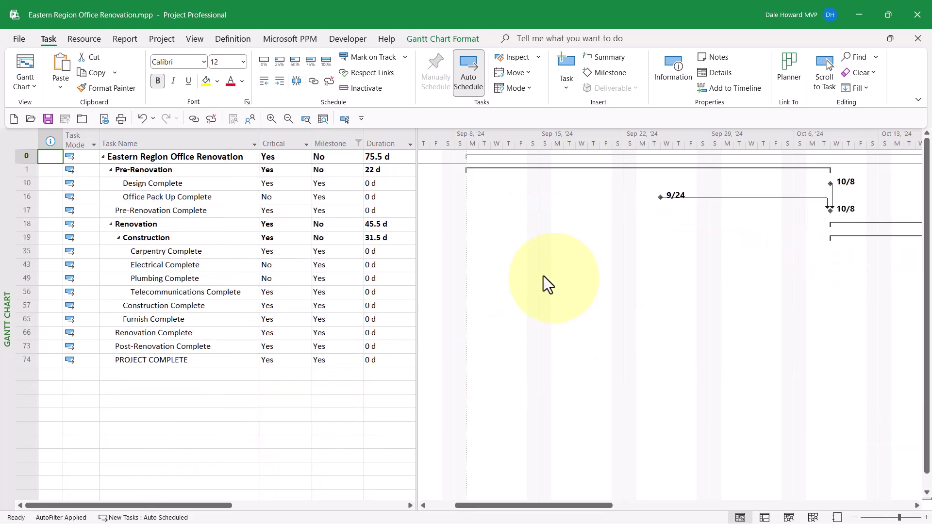
# - Review the Design Complete, Office Pack Up, Electrical and Plumbing Complete milestones' Critical values
pyautogui.click(336, 185)
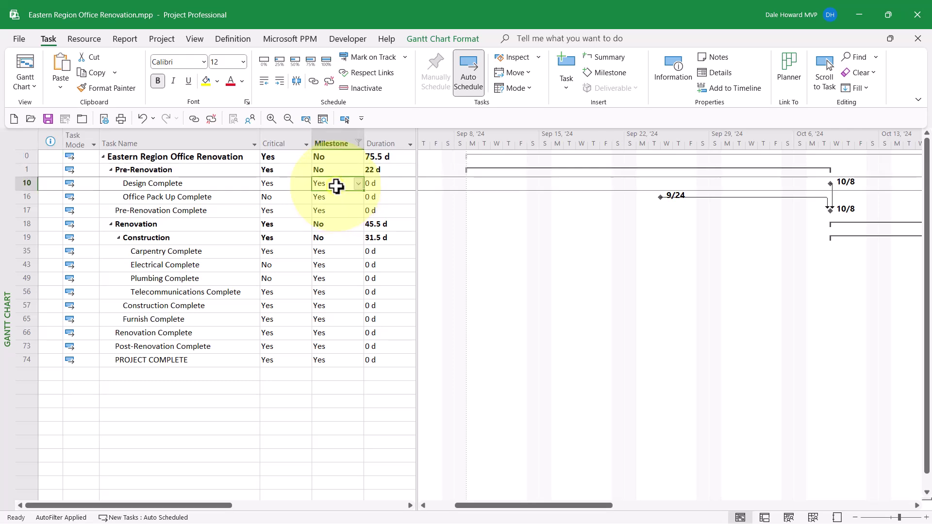
pyautogui.click(284, 182)
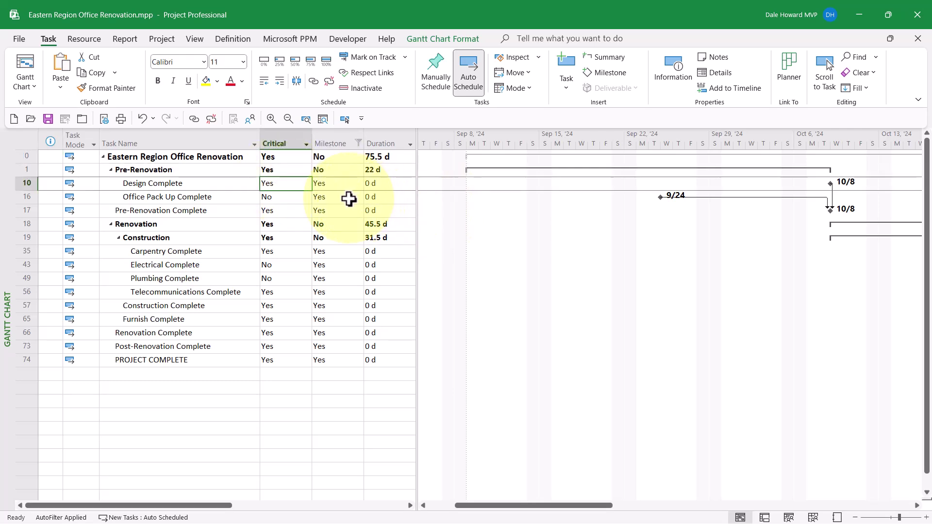
pyautogui.click(332, 198)
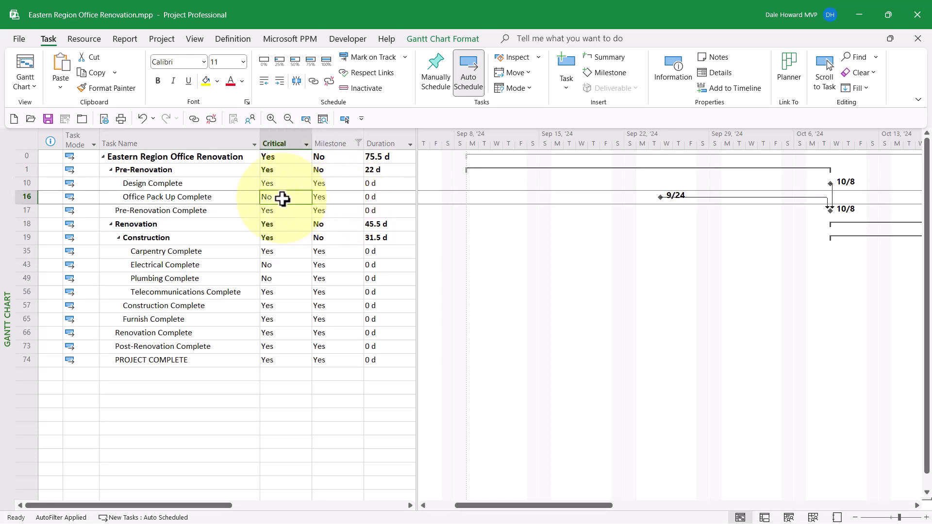
pyautogui.click(328, 265)
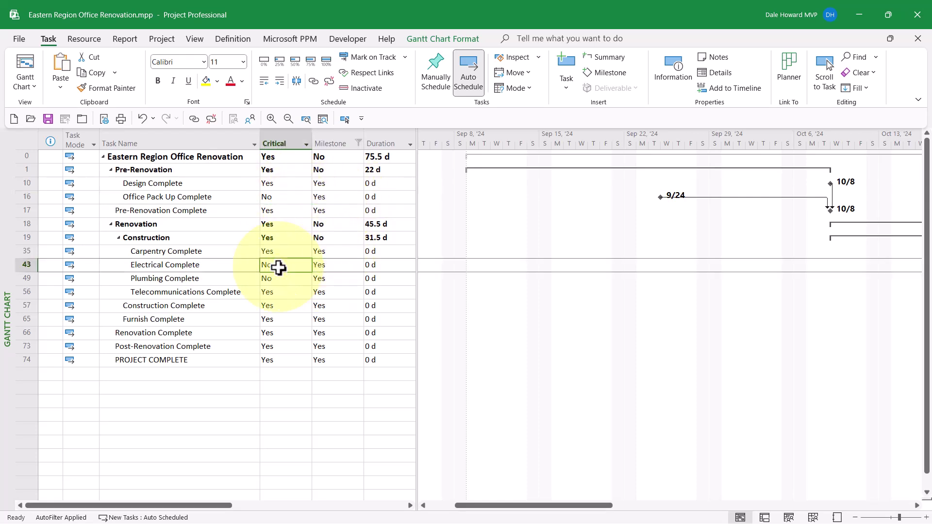
pyautogui.click(332, 279)
pyautogui.click(292, 282)
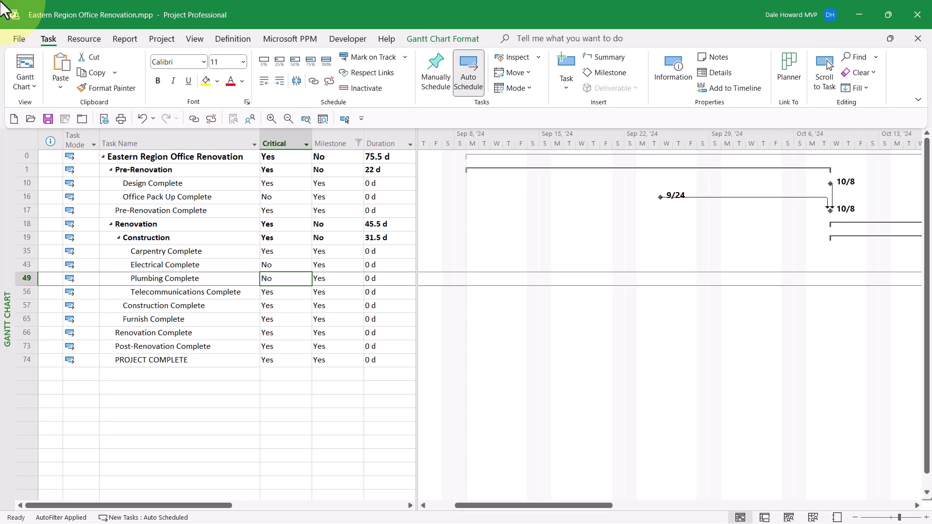
# - Clear the AutoFilter with F3, hide the Critical and Milestone columns, and end the table at Duration
pyautogui.press('F3')
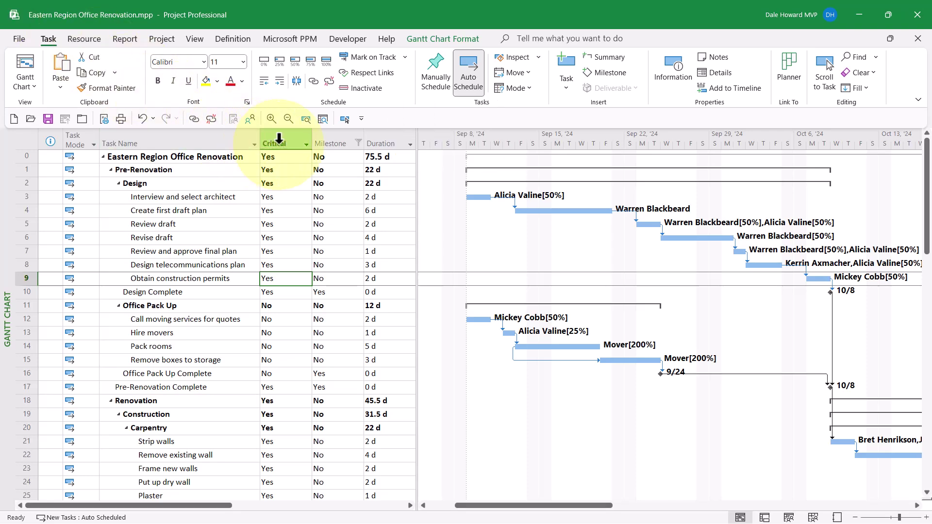
pyautogui.moveTo(279, 138); pyautogui.dragTo(338, 137)
pyautogui.rightClick(338, 136)
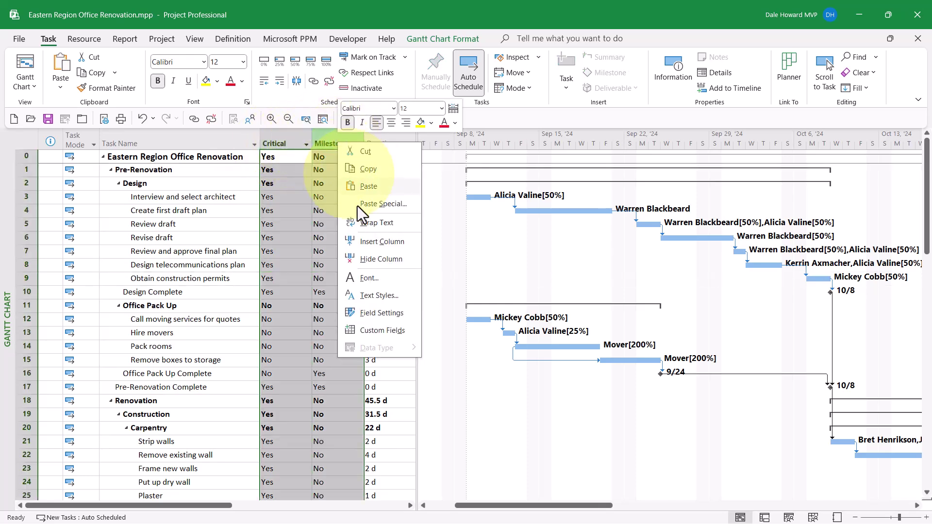
pyautogui.click(378, 265)
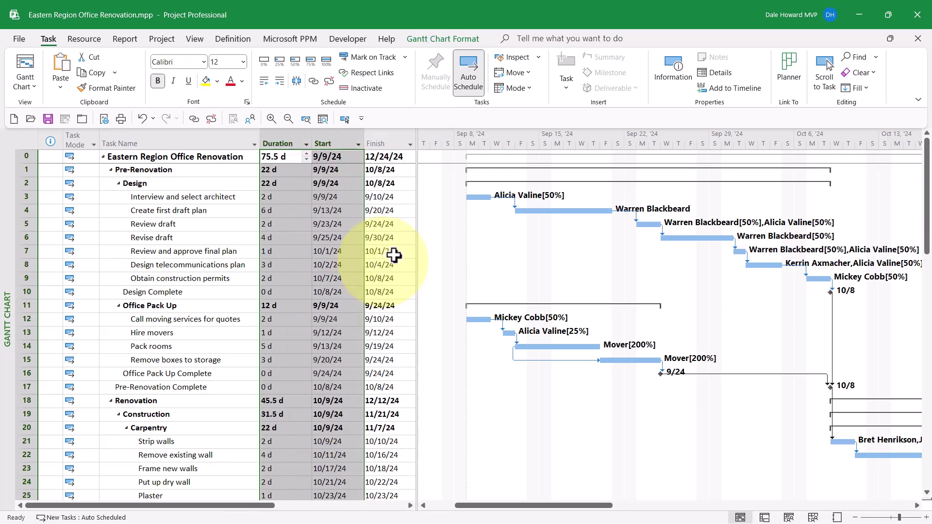
pyautogui.moveTo(417, 218); pyautogui.dragTo(313, 225)
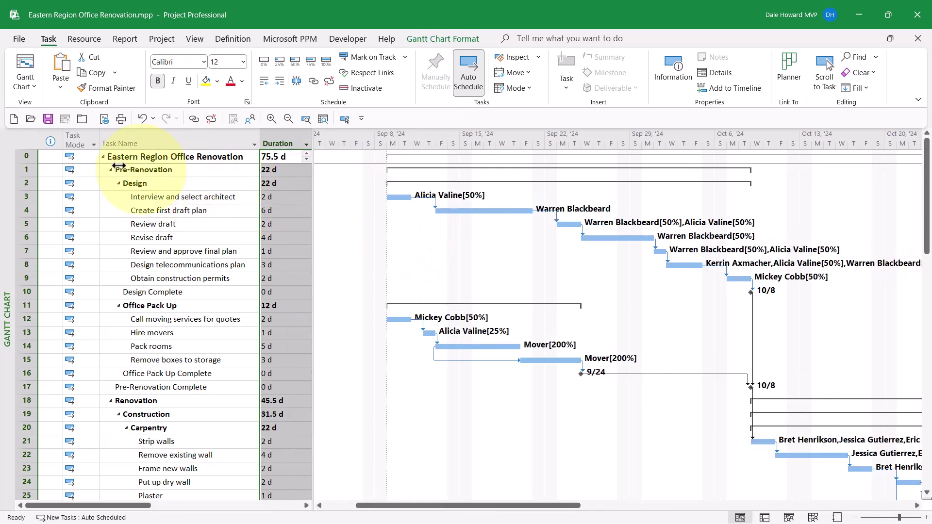
pyautogui.click(48, 159)
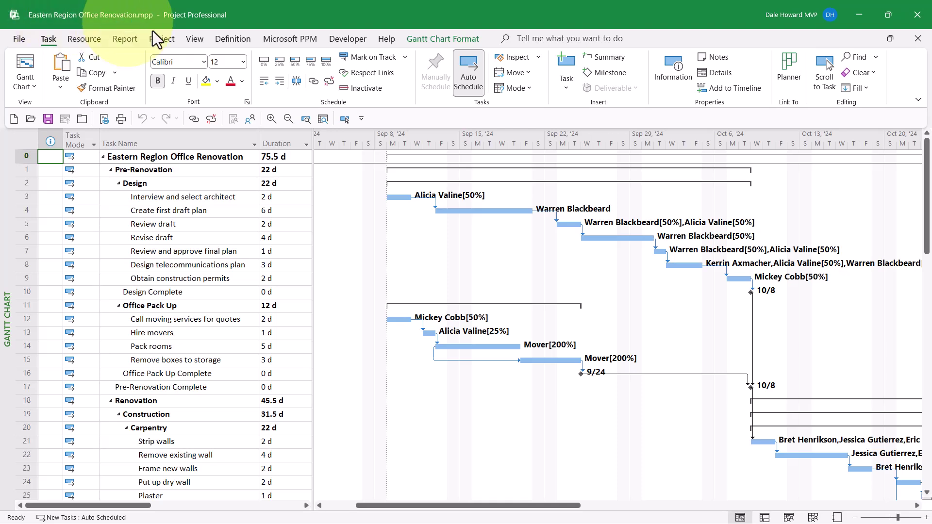
# - Start a new custom filter named '_Critical Milestones' from the View tab's Filter list
pyautogui.click(192, 40)
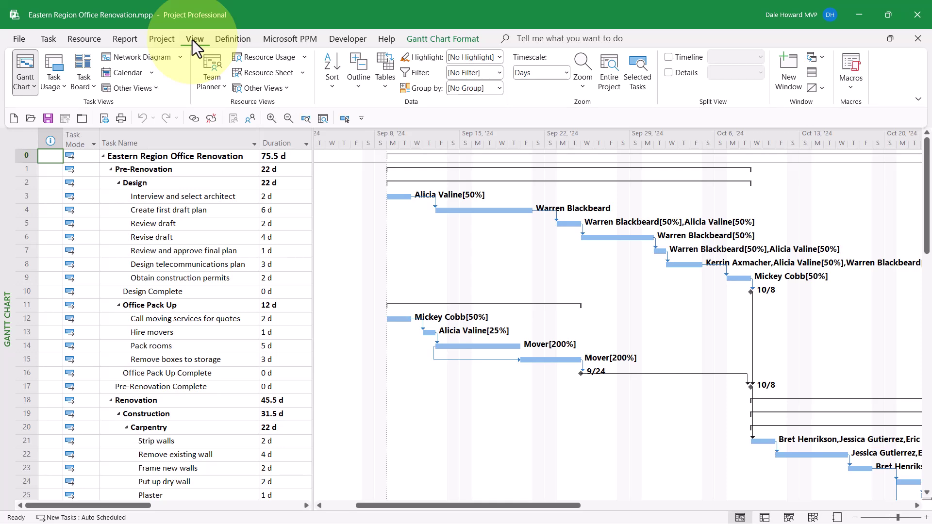
pyautogui.click(499, 73)
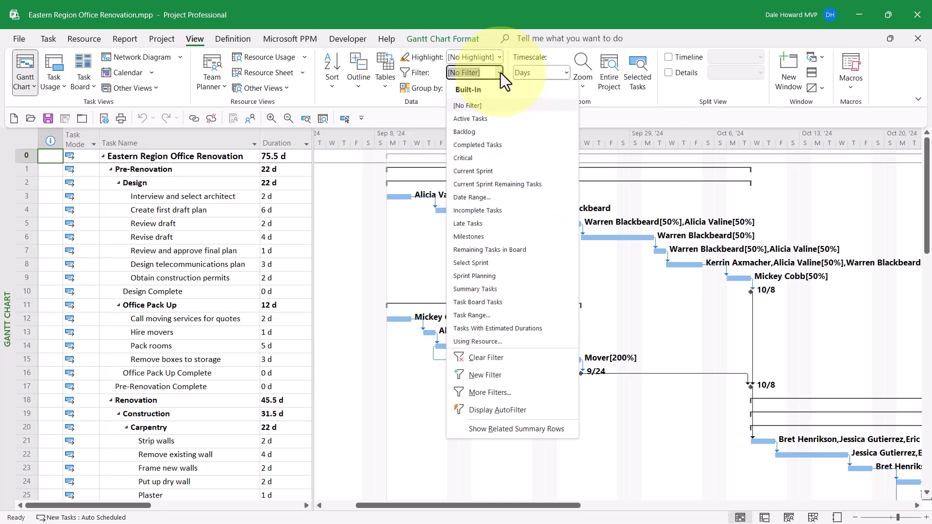
pyautogui.click(502, 376)
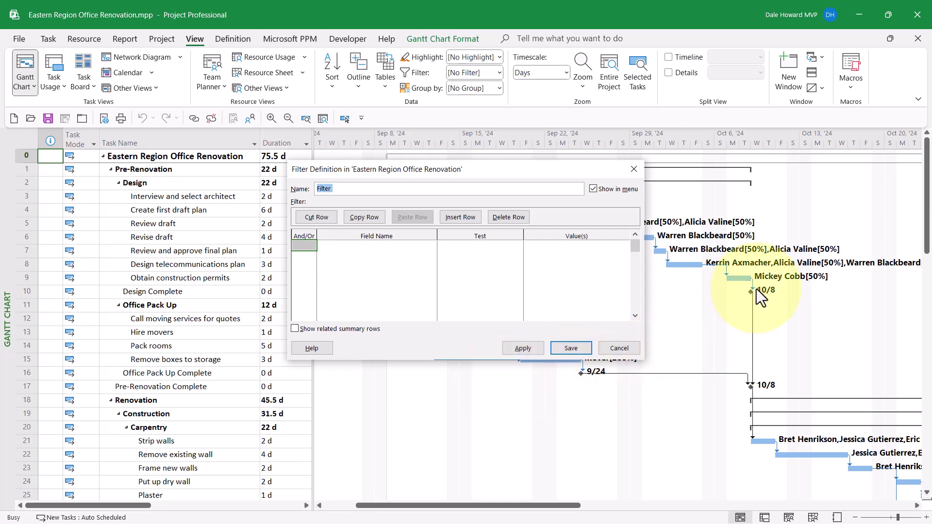
pyautogui.write('_Critical Milestones')
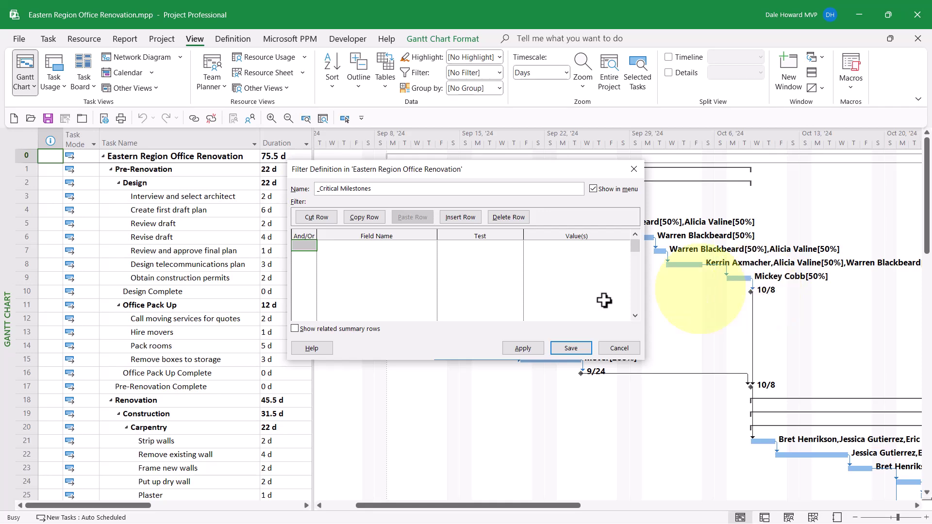
# - Set the first criterion row to Milestone, equals, Yes
pyautogui.click(380, 247)
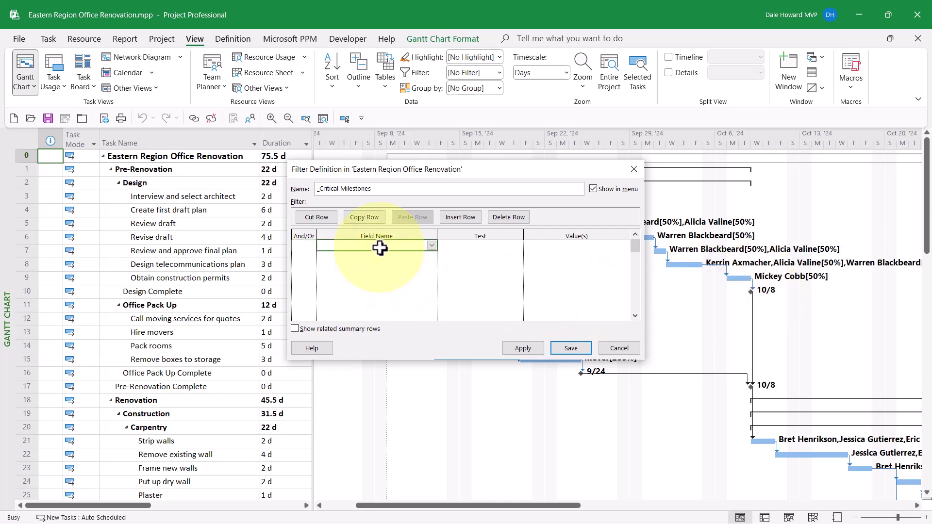
pyautogui.click(428, 247)
pyautogui.scroll(-10, 429, 247)
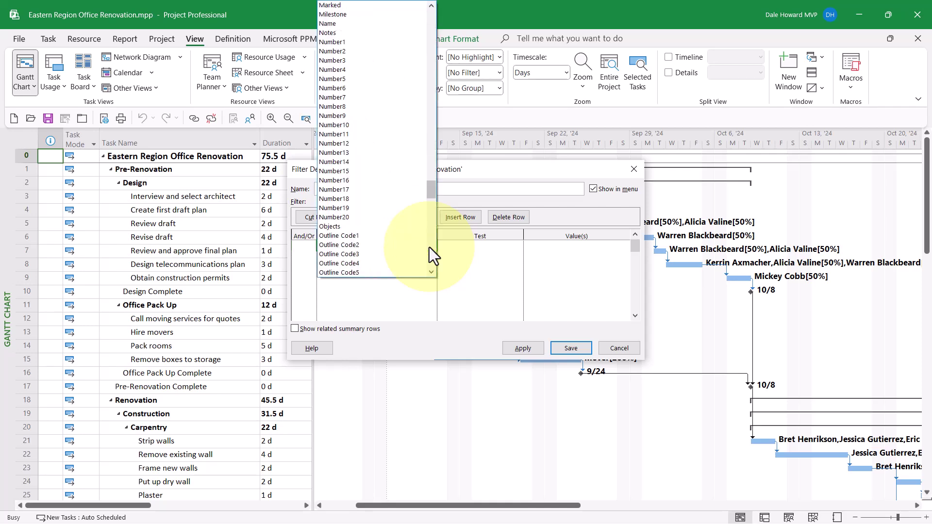
pyautogui.click(372, 16)
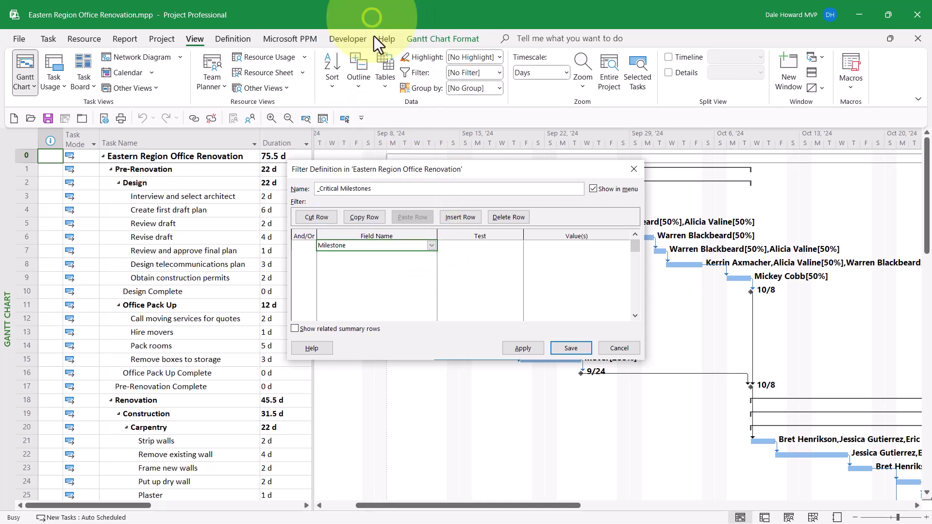
pyautogui.click(484, 245)
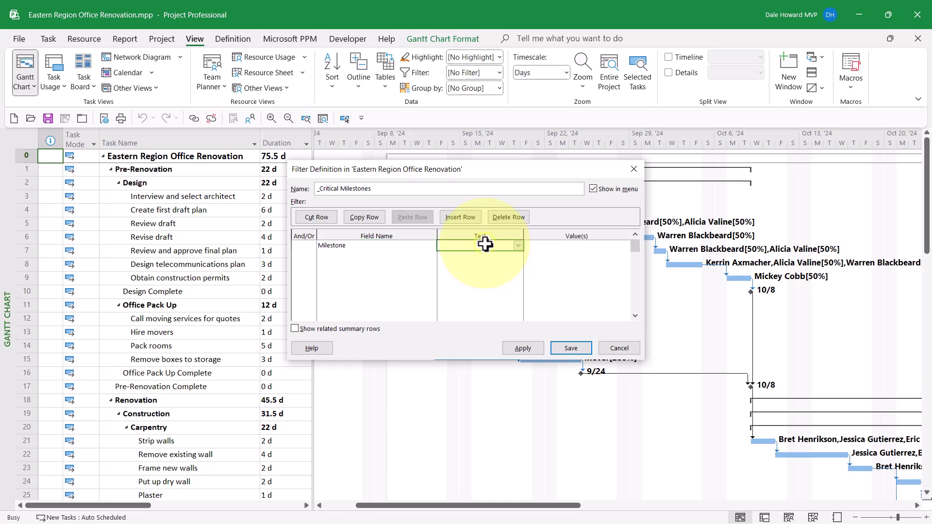
pyautogui.click(519, 246)
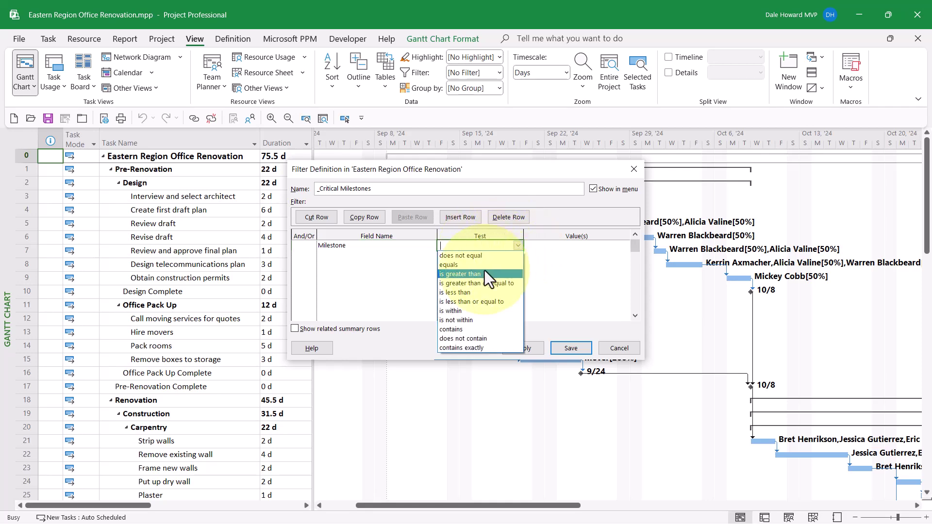
pyautogui.click(477, 265)
pyautogui.click(566, 246)
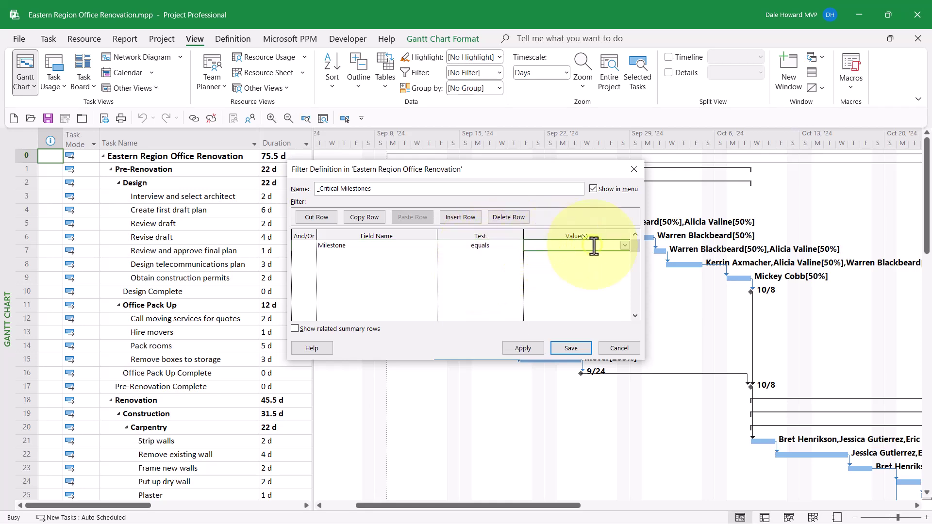
pyautogui.click(624, 245)
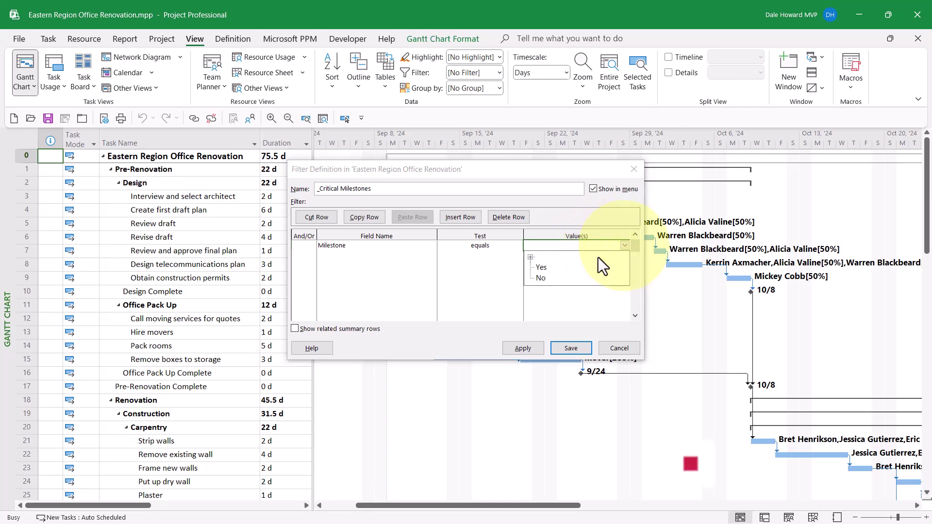
pyautogui.click(548, 267)
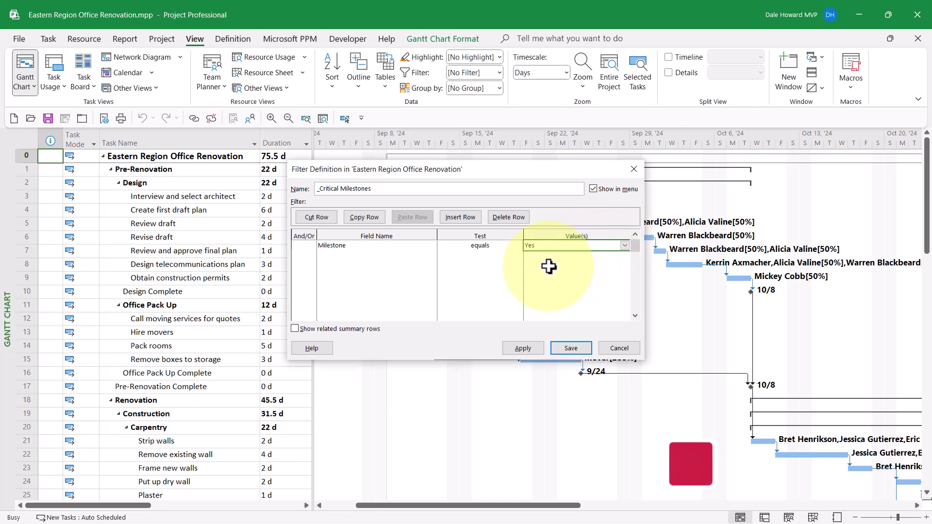
# - Add a second row And Critical equals Yes, and tick Show related summary rows
pyautogui.click(308, 255)
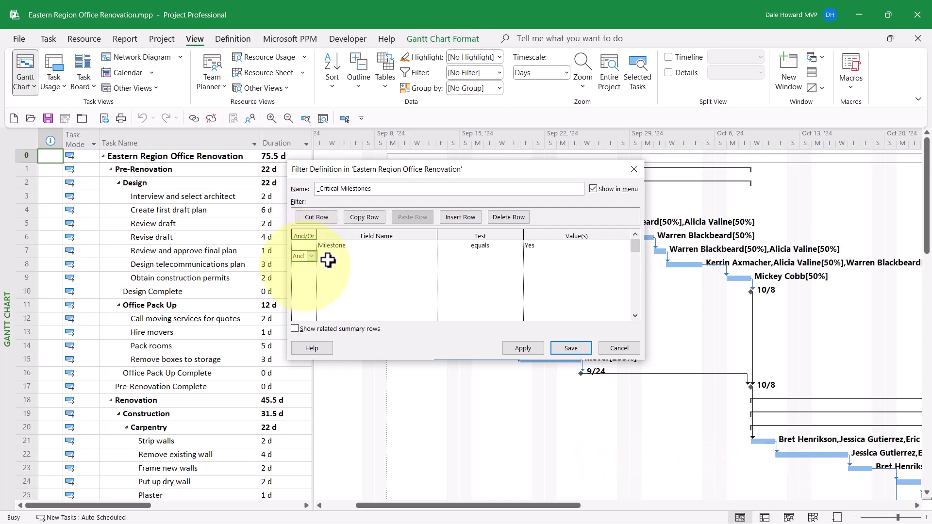
pyautogui.click(343, 254)
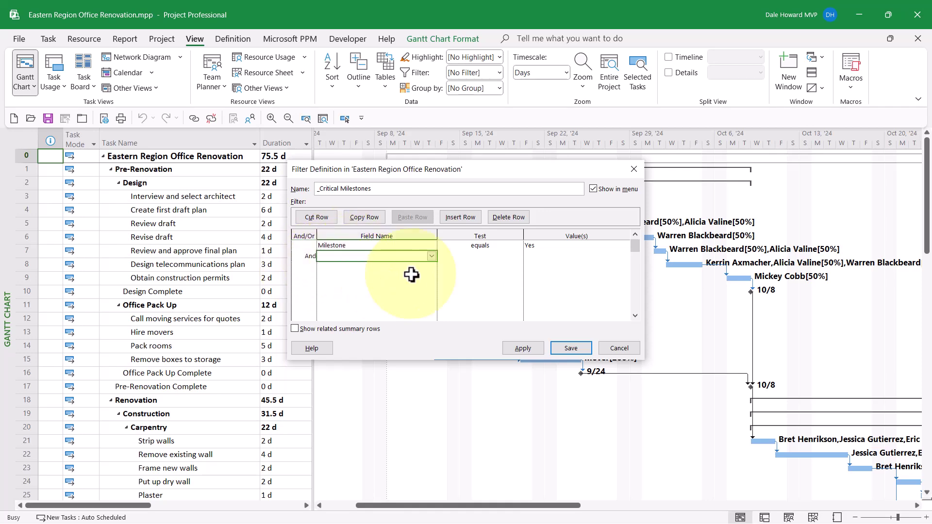
pyautogui.click(430, 256)
pyautogui.scroll(-10, 429, 257)
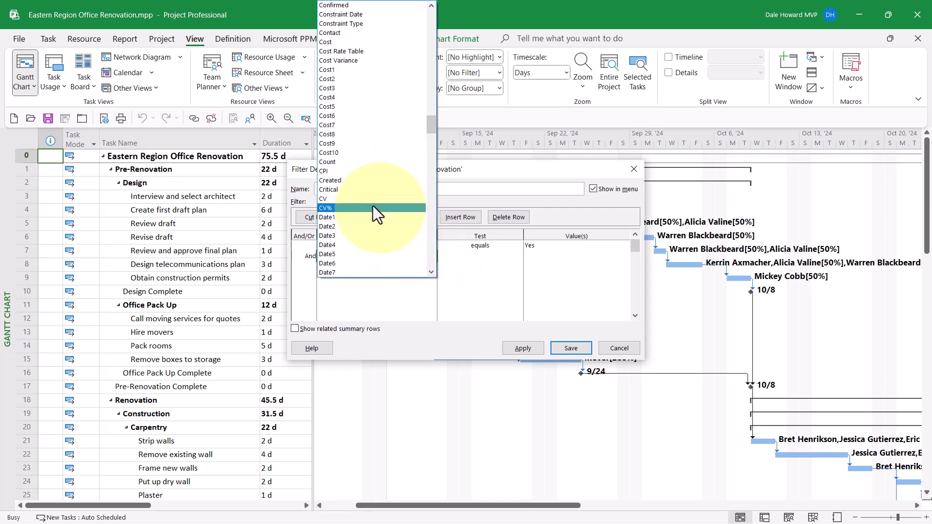
pyautogui.click(353, 191)
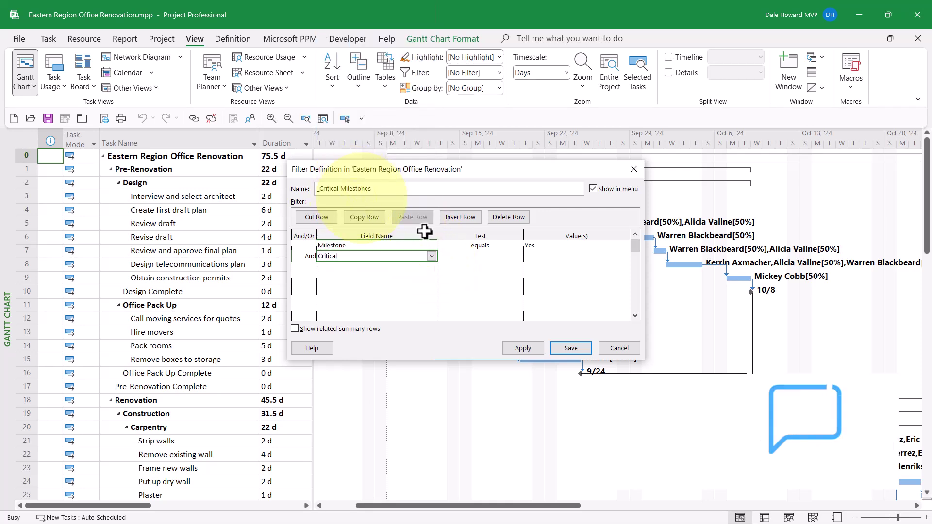
pyautogui.click(484, 257)
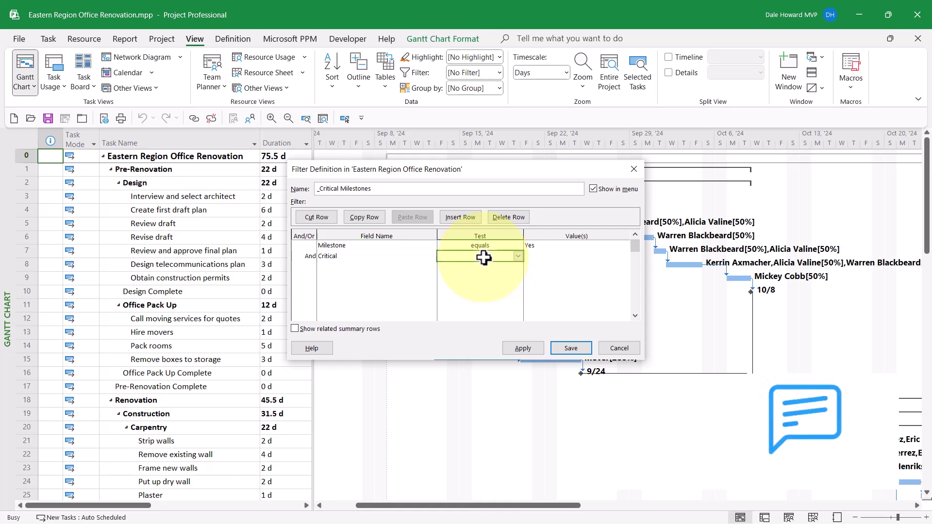
pyautogui.click(517, 256)
pyautogui.click(470, 274)
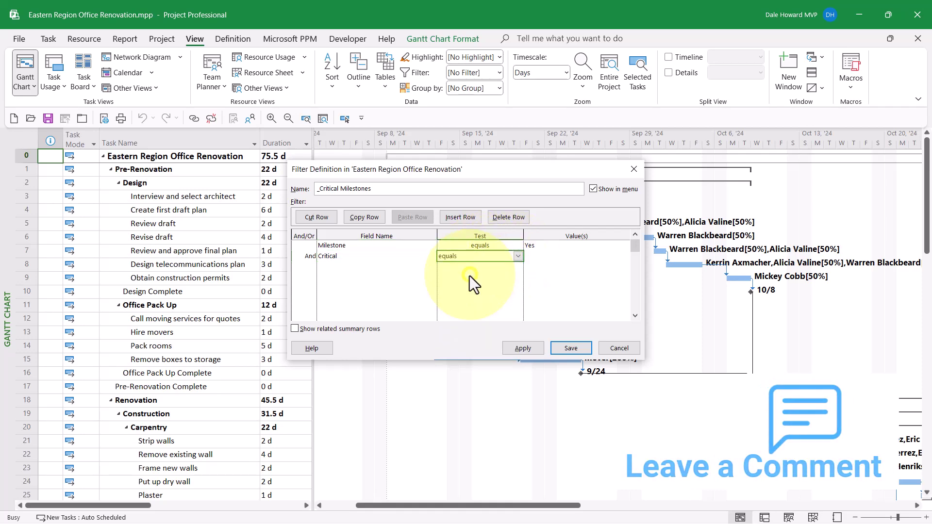
pyautogui.click(533, 256)
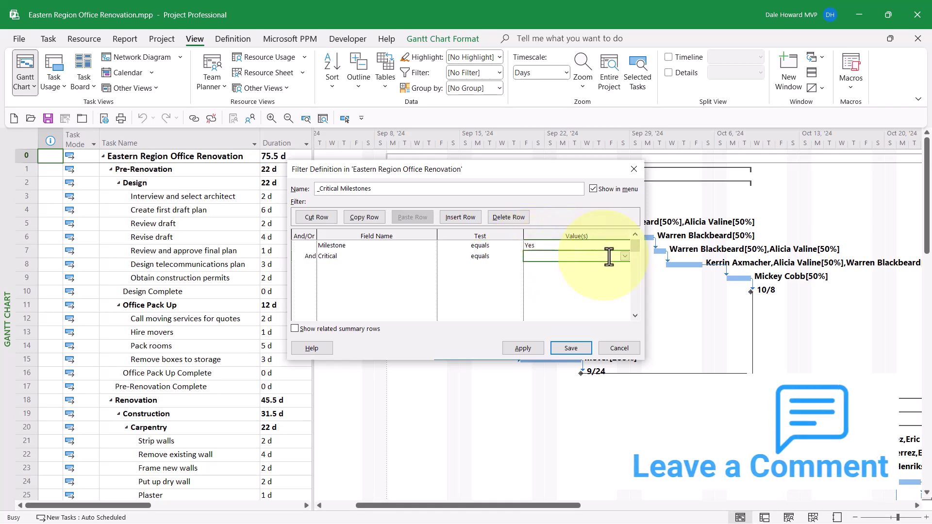
pyautogui.click(624, 257)
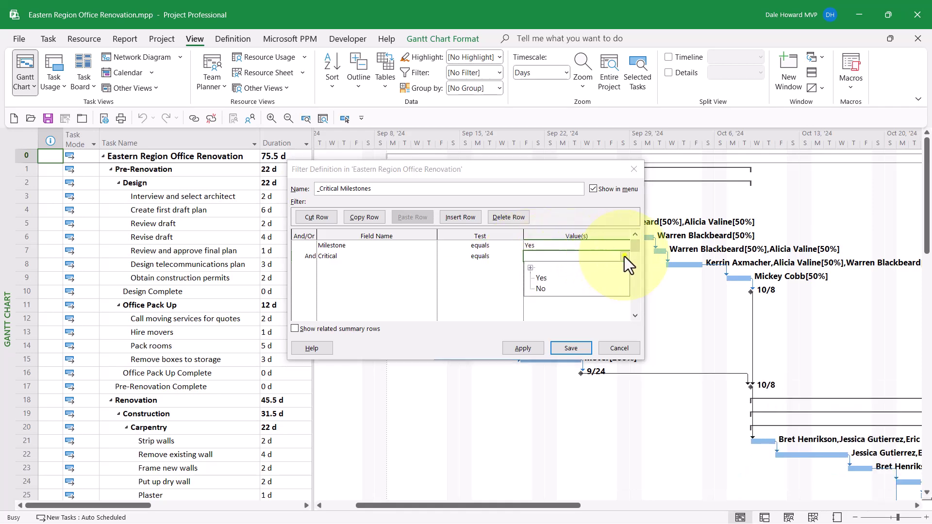
pyautogui.click(541, 278)
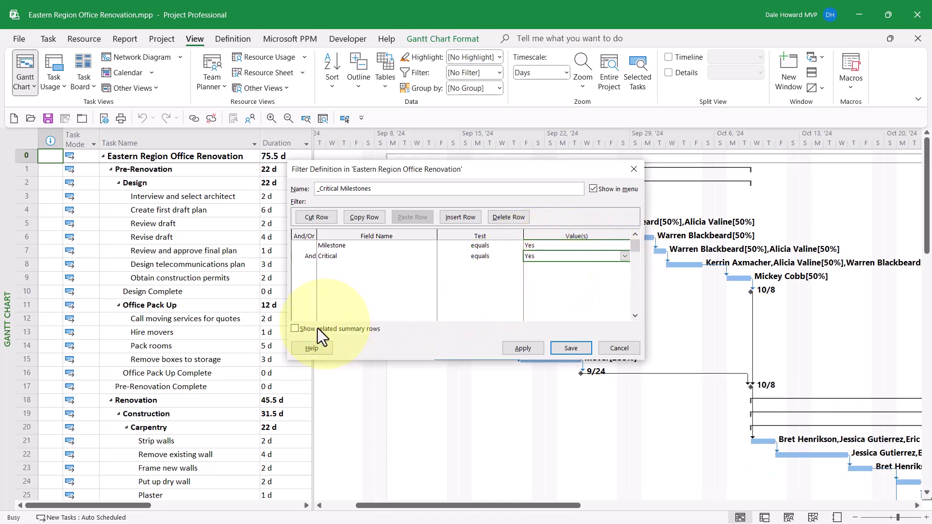
pyautogui.click(295, 329)
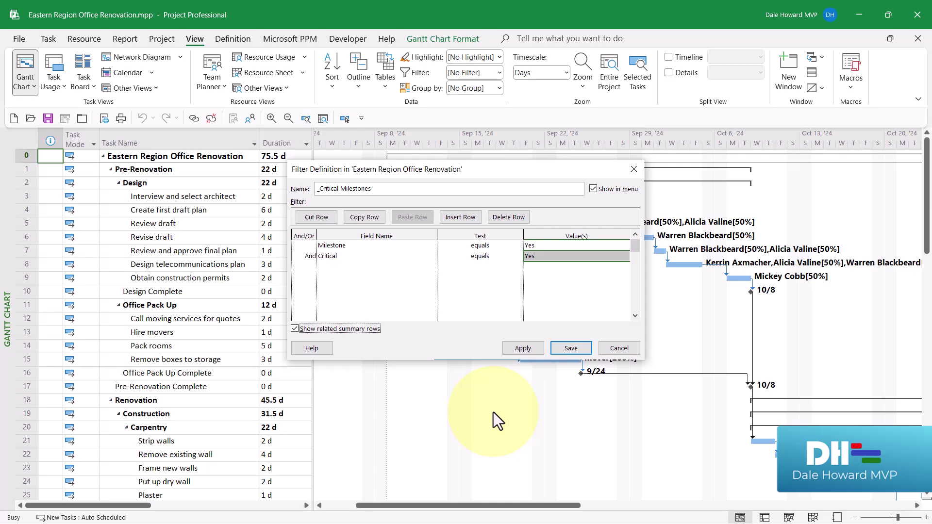
# - Save the _Critical Milestones filter and apply it from the Filter dropdown
pyautogui.click(571, 348)
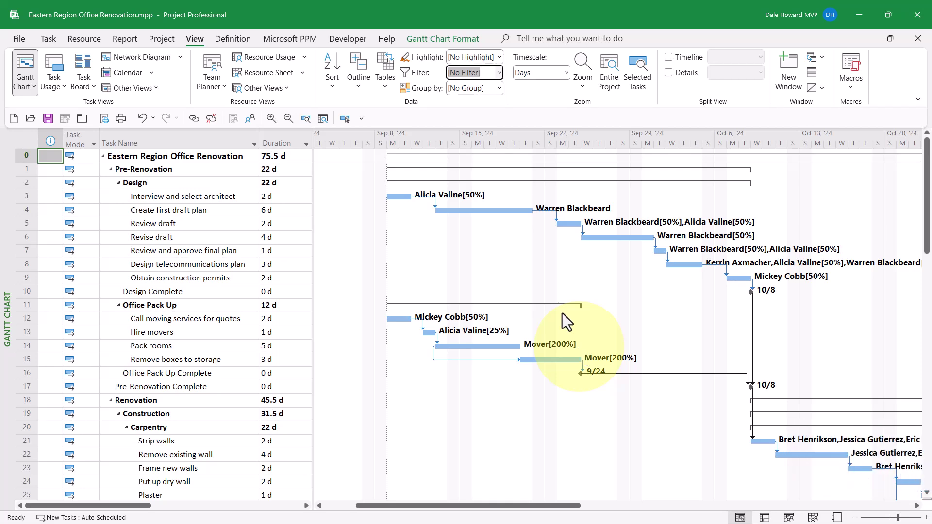
pyautogui.click(499, 72)
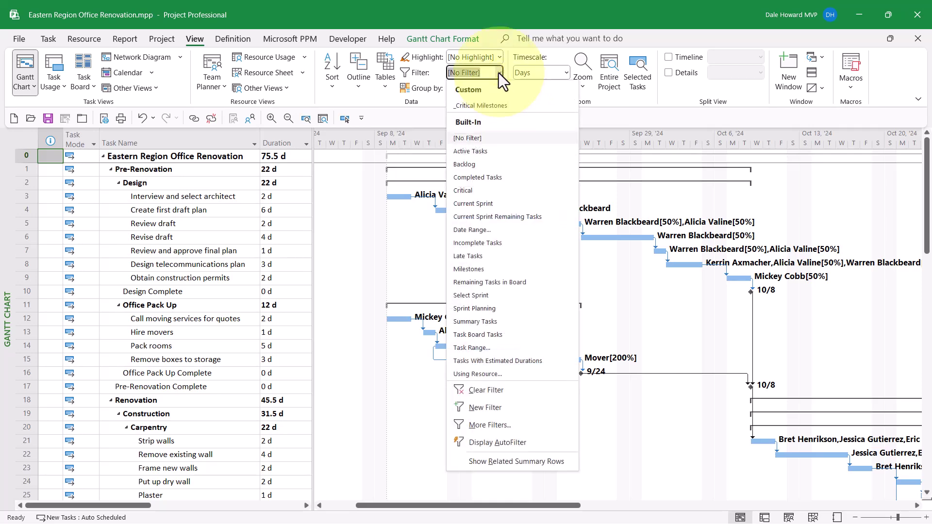
pyautogui.click(526, 105)
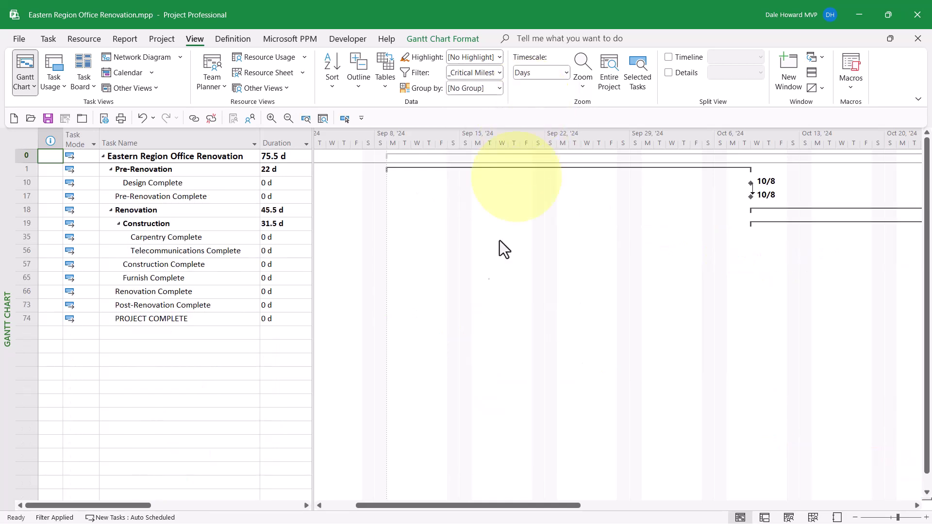